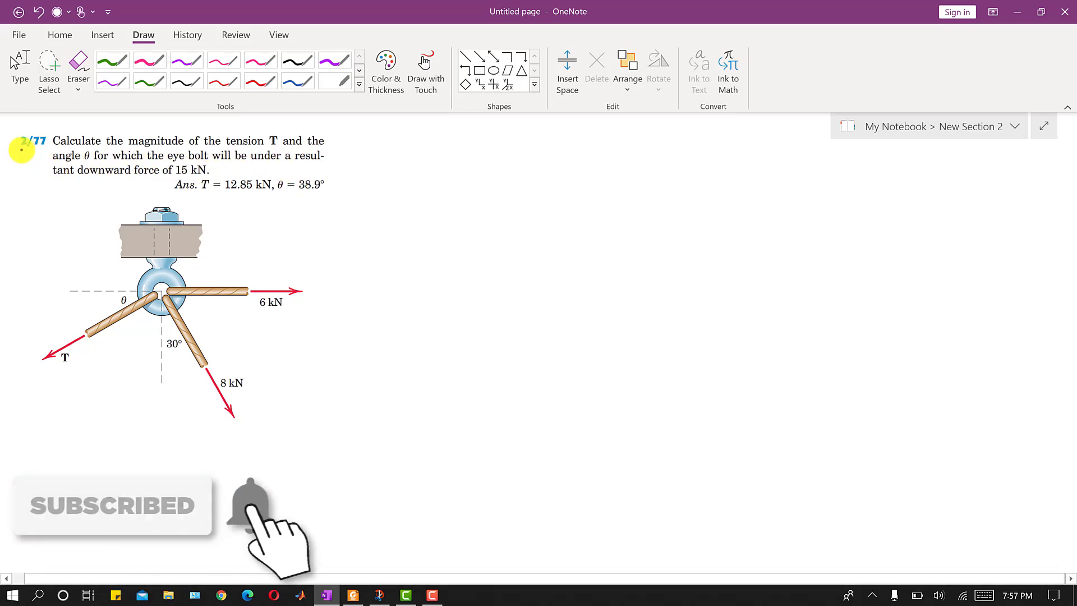
# - In red ink, underline 2/77, sketch x and y axis arrows above the eye bolt, and underline 15 kN
pyautogui.moveTo(20, 153); pyautogui.dragTo(42, 157)
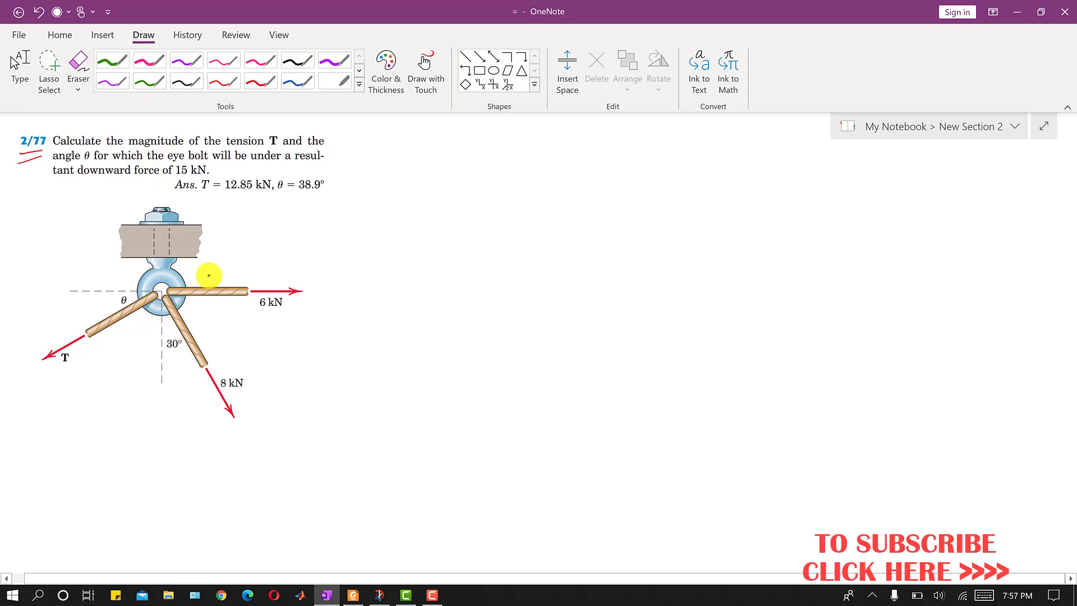
pyautogui.moveTo(243, 219)
pyautogui.mouseDown()
pyautogui.moveTo(296, 221)
pyautogui.moveTo(238, 247)
pyautogui.moveTo(253, 272)
pyautogui.mouseUp()
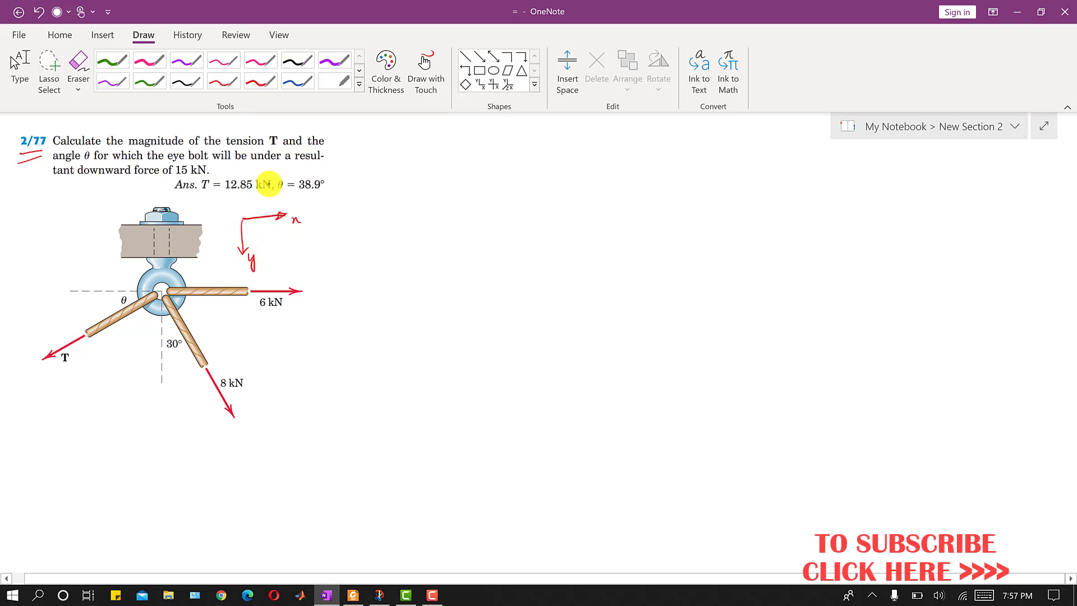
pyautogui.click(333, 62)
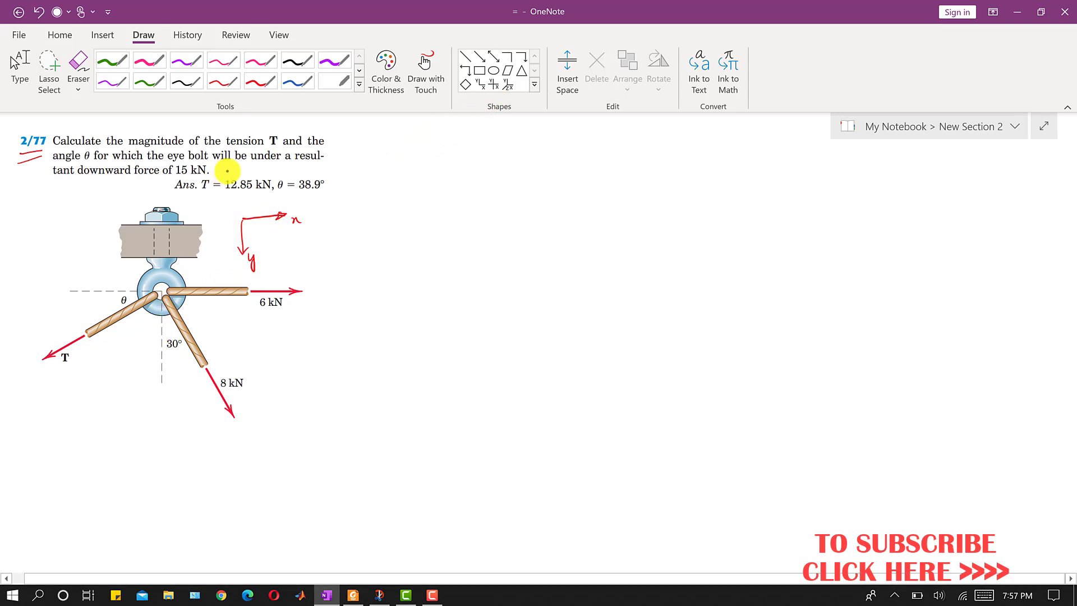
pyautogui.moveTo(160, 179); pyautogui.dragTo(196, 175)
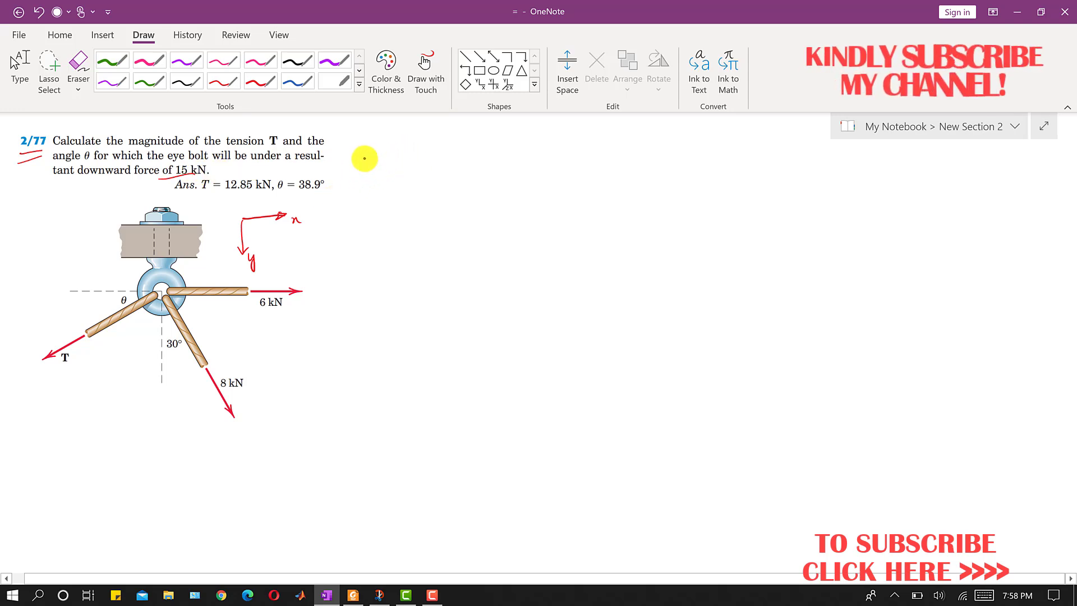
# - Handwrite Rx = 0 and Ry = 15 kN in red beside the problem
pyautogui.moveTo(365, 166); pyautogui.dragTo(385, 175)
pyautogui.moveTo(386, 167)
pyautogui.mouseDown()
pyautogui.moveTo(377, 175)
pyautogui.moveTo(402, 162)
pyautogui.mouseUp()
pyautogui.moveTo(392, 167); pyautogui.dragTo(421, 158)
pyautogui.moveTo(501, 167); pyautogui.dragTo(502, 179)
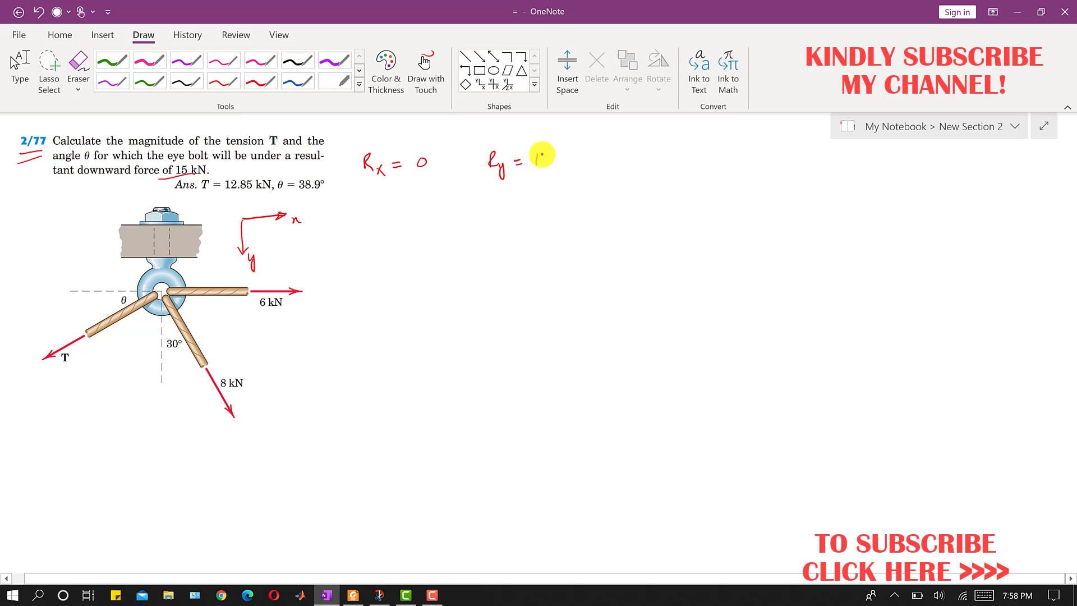
pyautogui.moveTo(555, 153); pyautogui.dragTo(554, 160)
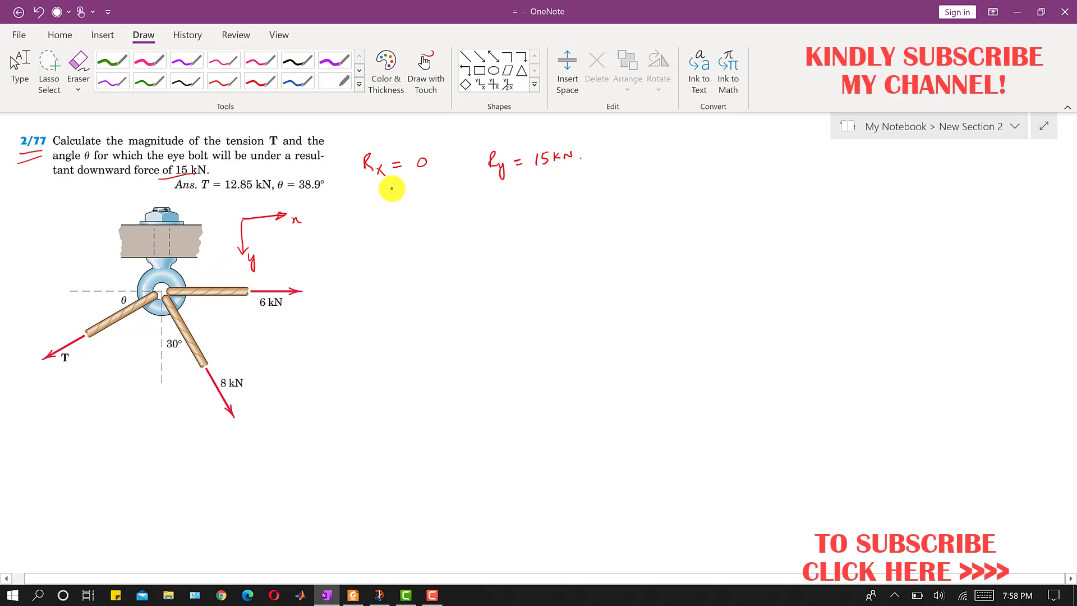
# - Write the second line Rx = ΣFx = 0 and Ry = ΣFy = 15 kN
pyautogui.moveTo(370, 213)
pyautogui.mouseDown()
pyautogui.moveTo(411, 205)
pyautogui.moveTo(448, 211)
pyautogui.mouseUp()
pyautogui.moveTo(441, 215); pyautogui.dragTo(448, 216)
pyautogui.moveTo(456, 208)
pyautogui.mouseDown()
pyautogui.moveTo(509, 201)
pyautogui.moveTo(523, 223)
pyautogui.moveTo(551, 200)
pyautogui.moveTo(600, 204)
pyautogui.mouseUp()
pyautogui.moveTo(592, 208); pyautogui.dragTo(618, 209)
pyautogui.moveTo(629, 196); pyautogui.dragTo(636, 201)
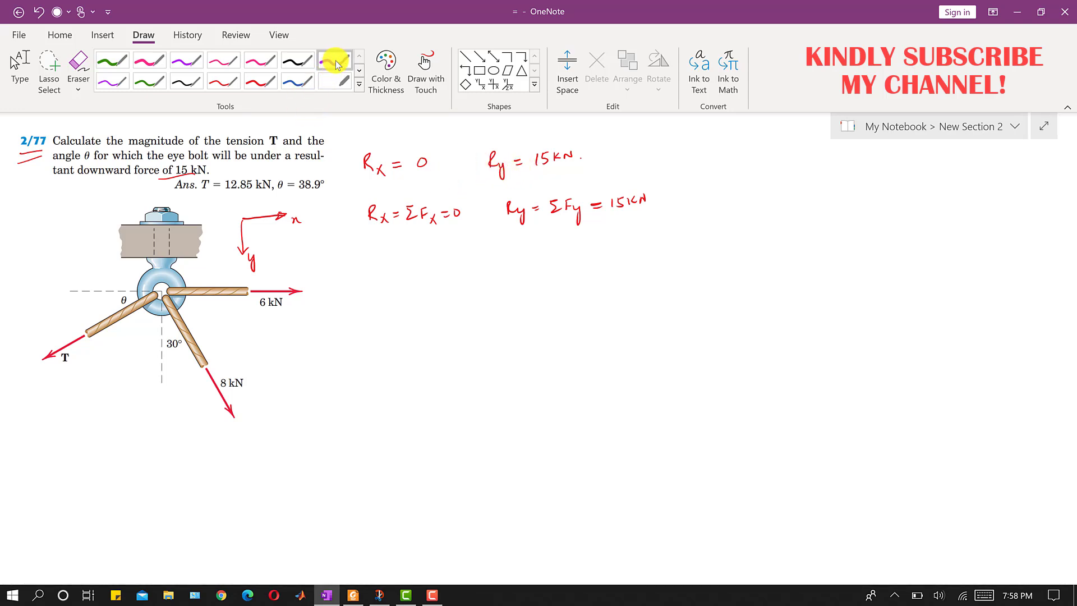
# - Draw purple component arrows for the 8 kN force, labelled 8cos30° and 8sin30°
pyautogui.click(482, 57)
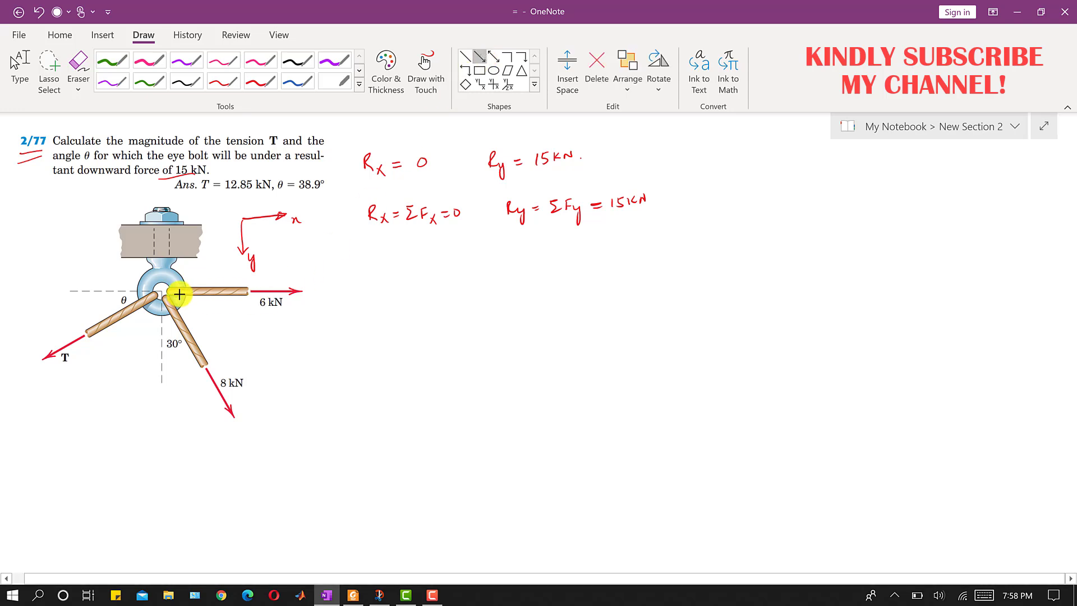
pyautogui.moveTo(161, 293); pyautogui.dragTo(163, 410)
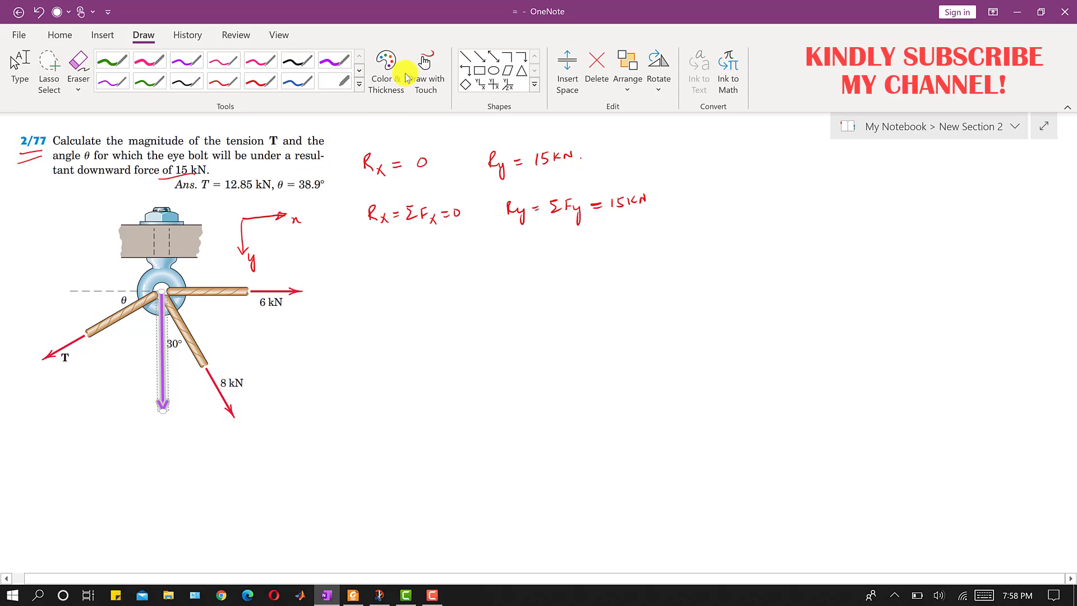
pyautogui.click(480, 60)
pyautogui.moveTo(163, 417); pyautogui.dragTo(233, 417)
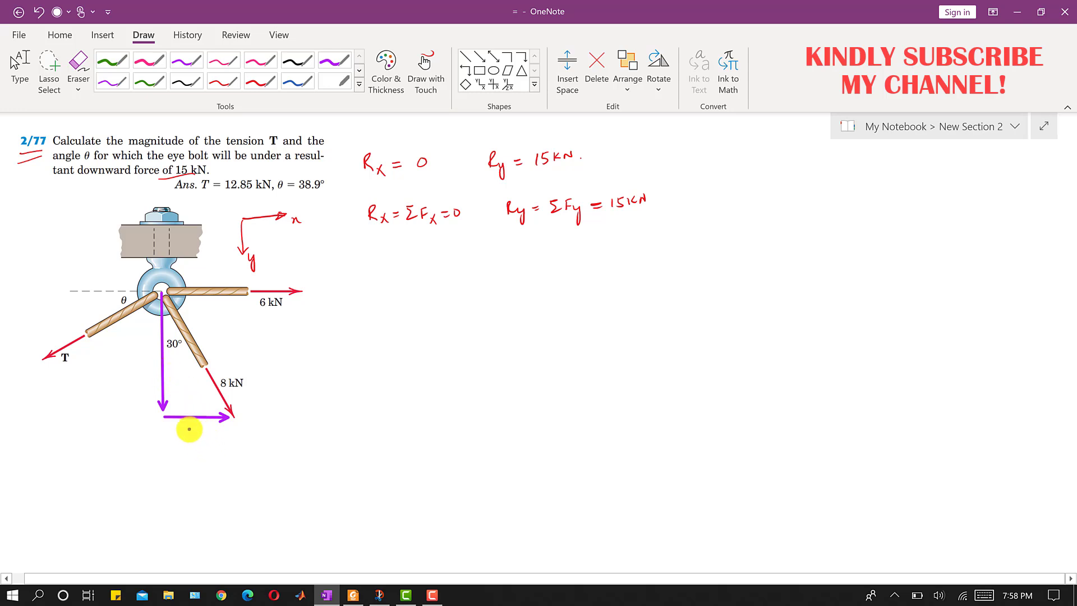
pyautogui.moveTo(192, 433); pyautogui.dragTo(190, 428)
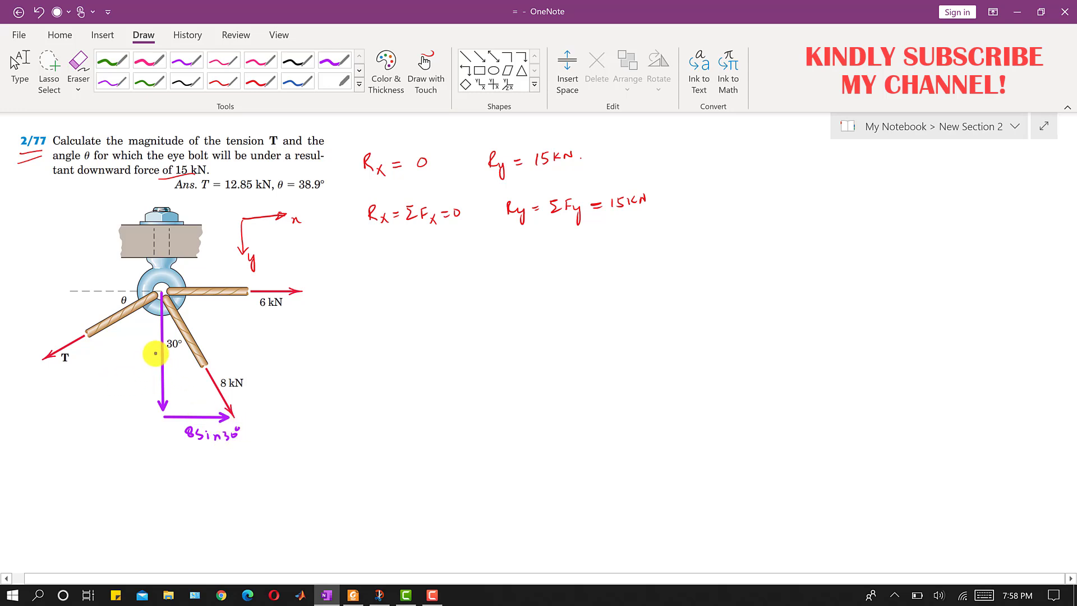
pyautogui.moveTo(120, 373); pyautogui.dragTo(146, 356)
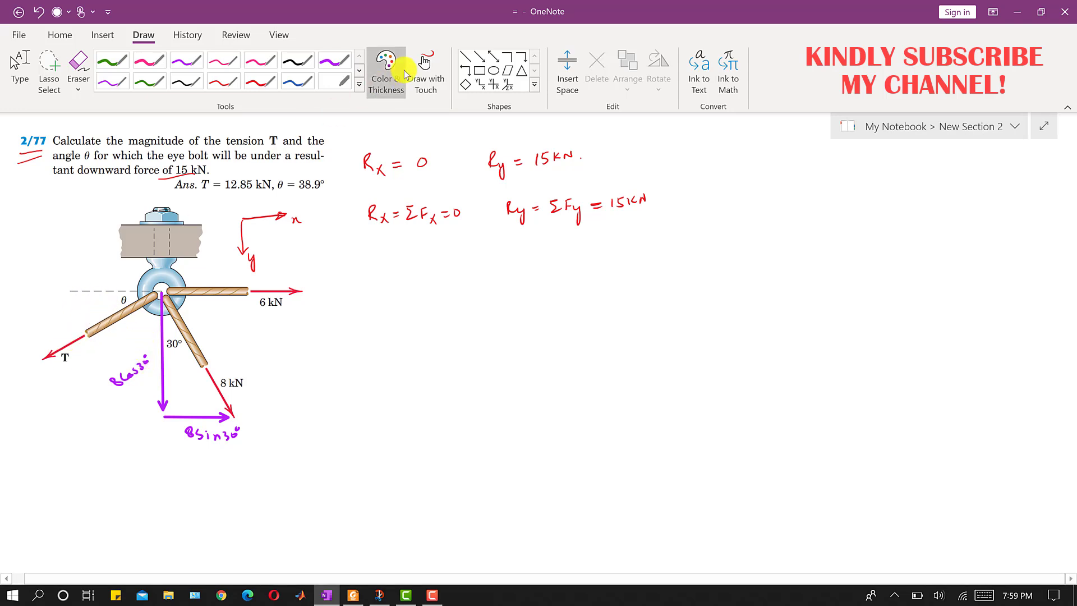
# - Draw and label the Tcosθ and Tsinθ component arrows, then double-underline Rx = ΣFx = 0
pyautogui.click(477, 59)
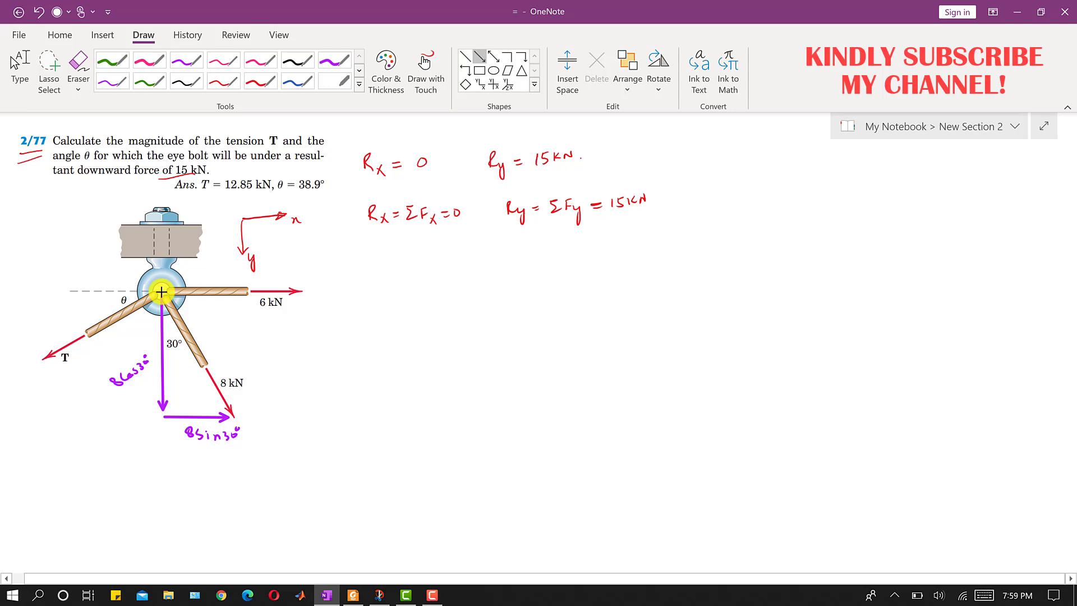
pyautogui.moveTo(154, 291)
pyautogui.mouseDown()
pyautogui.moveTo(55, 289)
pyautogui.moveTo(68, 259)
pyautogui.moveTo(66, 273)
pyautogui.moveTo(101, 262)
pyautogui.mouseUp()
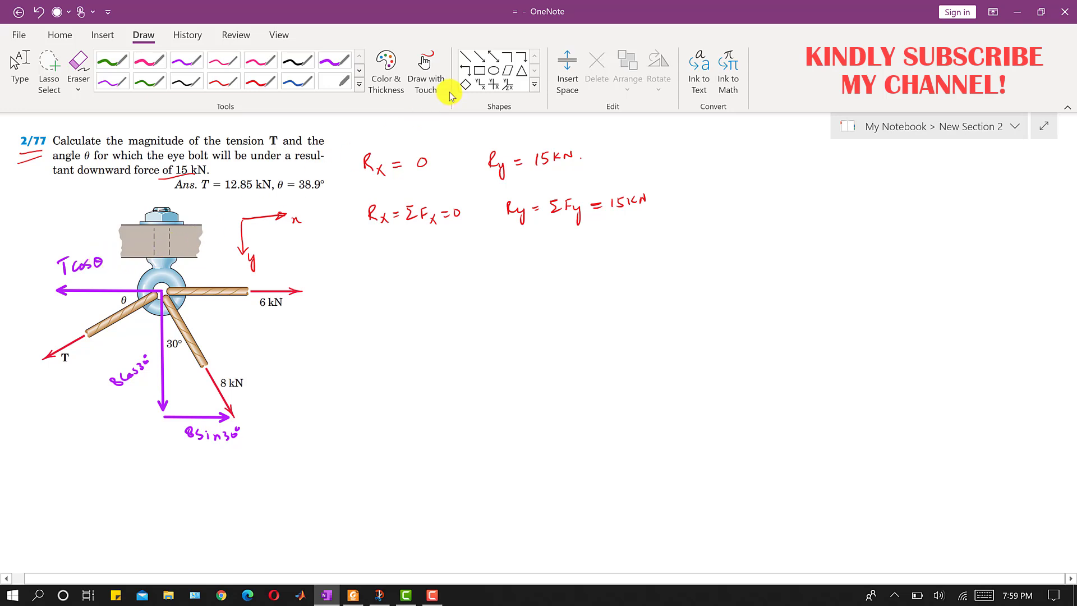
pyautogui.click(476, 56)
pyautogui.moveTo(37, 290)
pyautogui.mouseDown()
pyautogui.moveTo(39, 351)
pyautogui.moveTo(55, 314)
pyautogui.mouseUp()
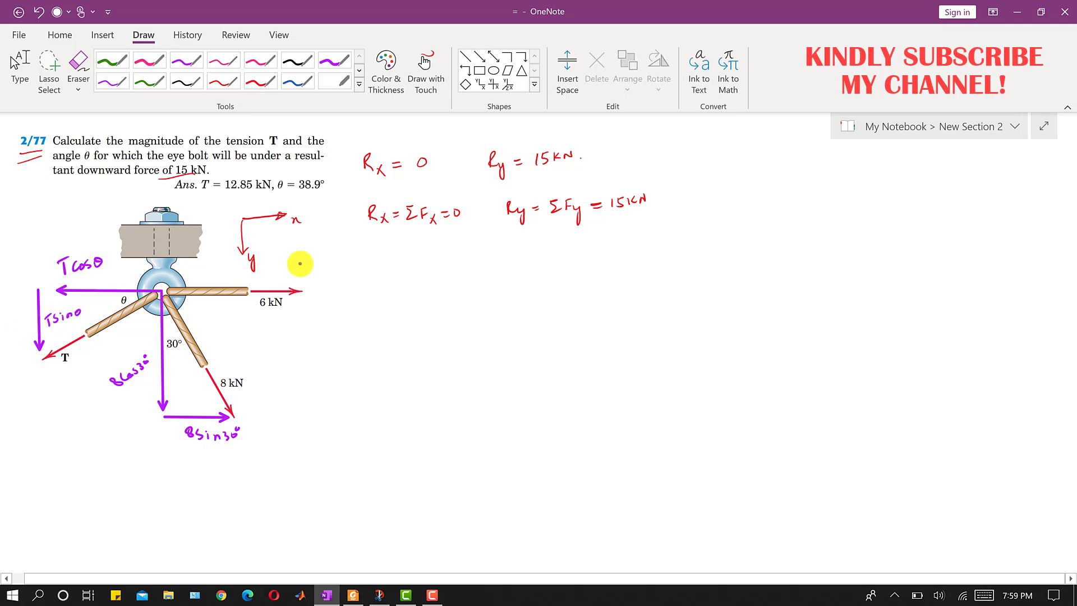
pyautogui.moveTo(84, 308); pyautogui.dragTo(77, 306)
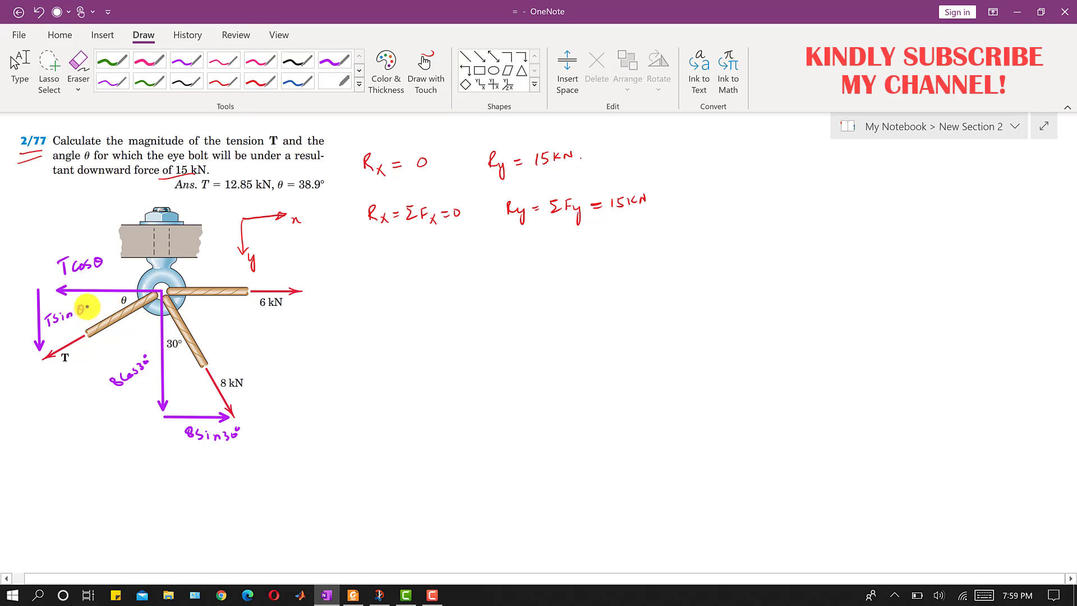
pyautogui.moveTo(383, 237); pyautogui.dragTo(422, 240)
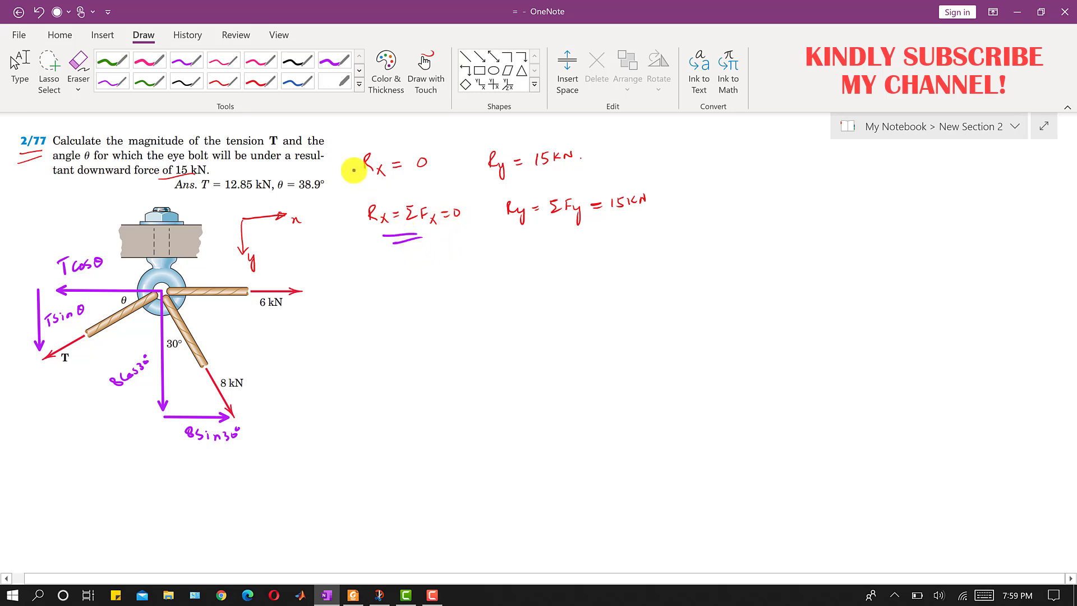
# - In black ink, write the x-balance 6 + 8sin30° − Tcosθ = 0
pyautogui.click(303, 62)
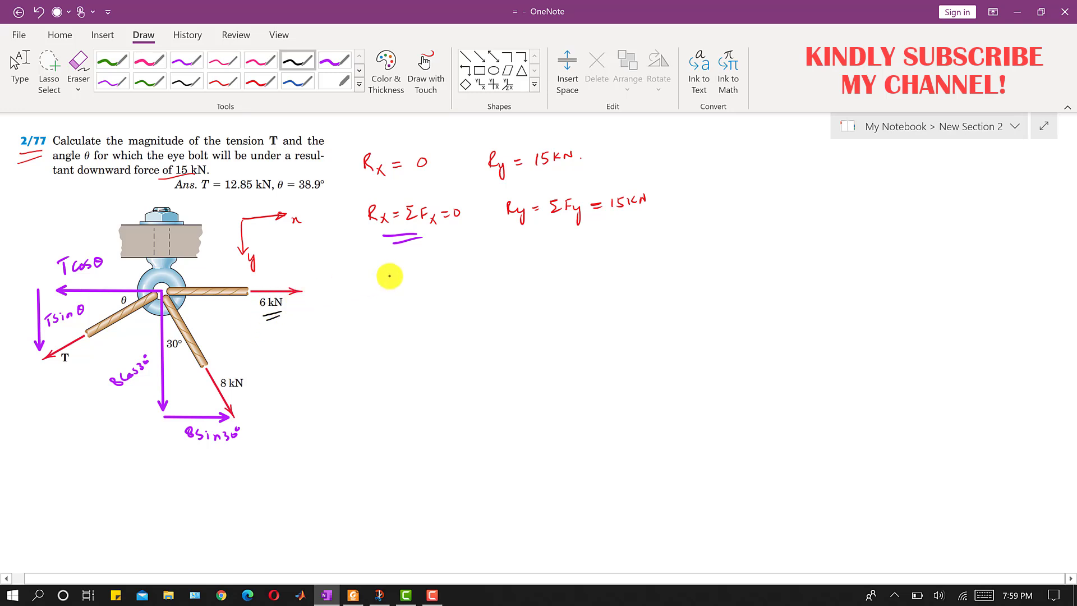
pyautogui.moveTo(367, 264); pyautogui.dragTo(355, 275)
pyautogui.moveTo(194, 453); pyautogui.dragTo(216, 450)
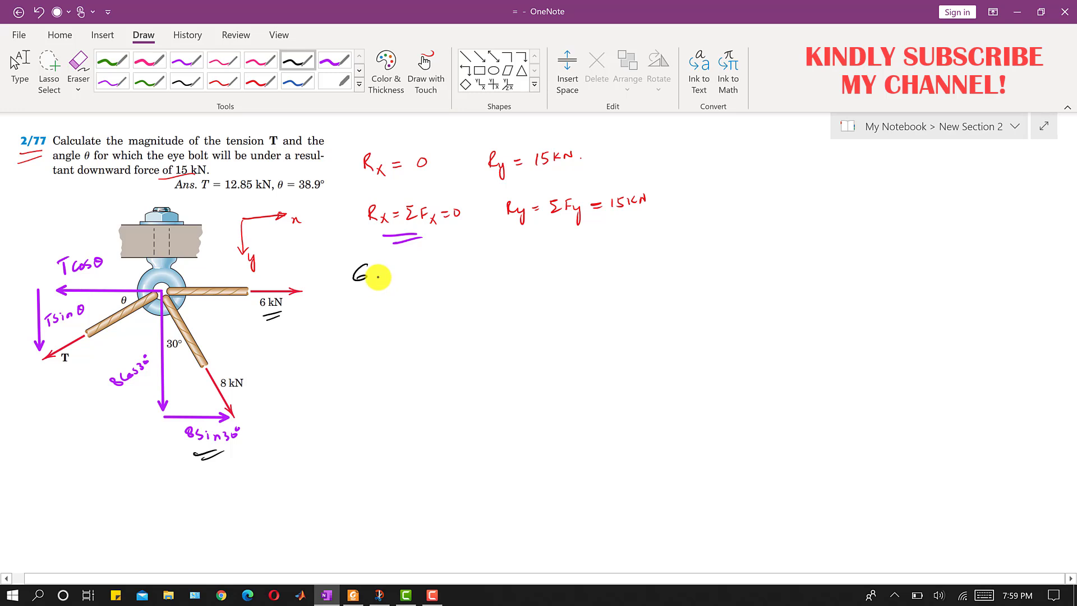
pyautogui.moveTo(371, 274); pyautogui.dragTo(385, 274)
pyautogui.moveTo(378, 269)
pyautogui.mouseDown()
pyautogui.moveTo(379, 279)
pyautogui.moveTo(397, 264)
pyautogui.mouseUp()
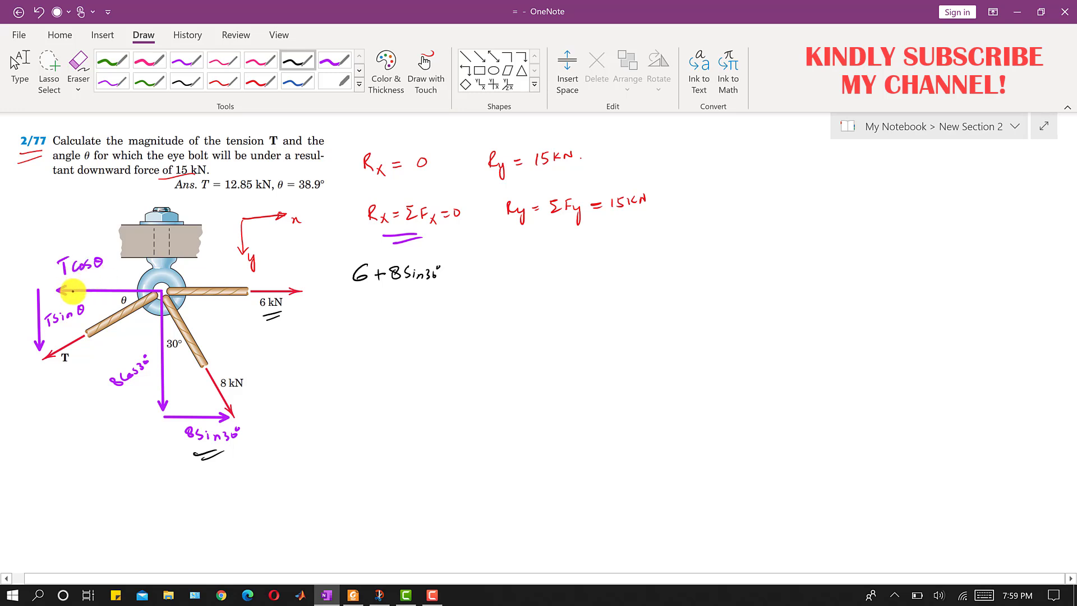
pyautogui.moveTo(454, 275)
pyautogui.mouseDown()
pyautogui.moveTo(548, 265)
pyautogui.moveTo(513, 268)
pyautogui.mouseUp()
pyautogui.moveTo(525, 274); pyautogui.dragTo(534, 274)
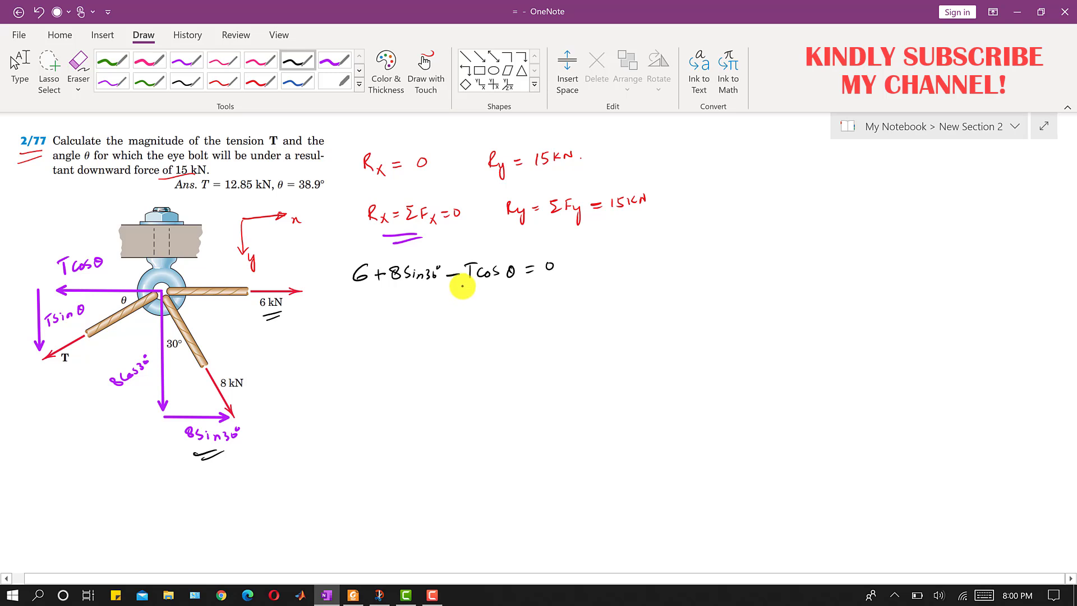
# - Write Tcosθ = 10 kN below it and double-underline Ry = ΣFy = 15 kN
pyautogui.moveTo(388, 307); pyautogui.dragTo(498, 309)
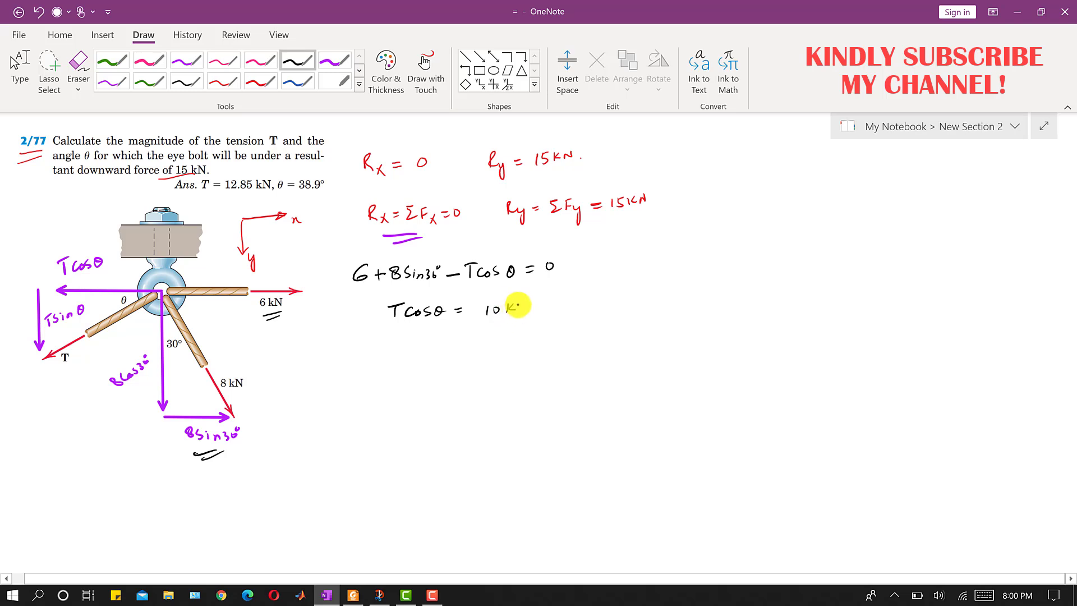
pyautogui.moveTo(544, 230); pyautogui.dragTo(620, 220)
pyautogui.moveTo(572, 234); pyautogui.dragTo(613, 228)
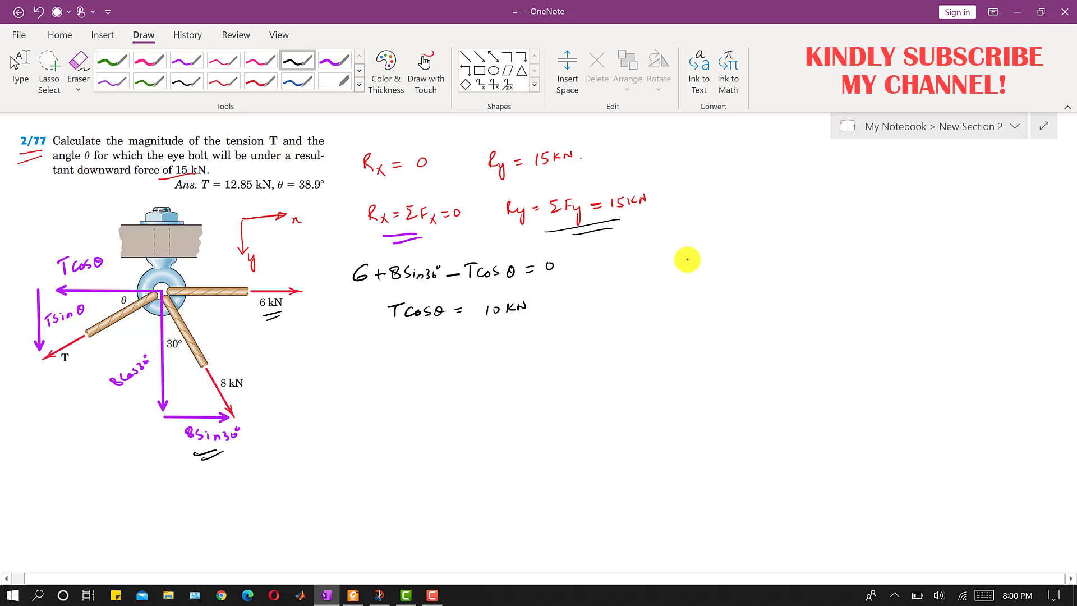
# - Write the vertical balance Tsinθ + 8cos30° and rearrange it on the line below
pyautogui.moveTo(686, 257); pyautogui.dragTo(687, 267)
pyautogui.moveTo(678, 253); pyautogui.dragTo(730, 258)
pyautogui.moveTo(132, 396)
pyautogui.mouseDown()
pyautogui.moveTo(149, 381)
pyautogui.moveTo(132, 396)
pyautogui.mouseUp()
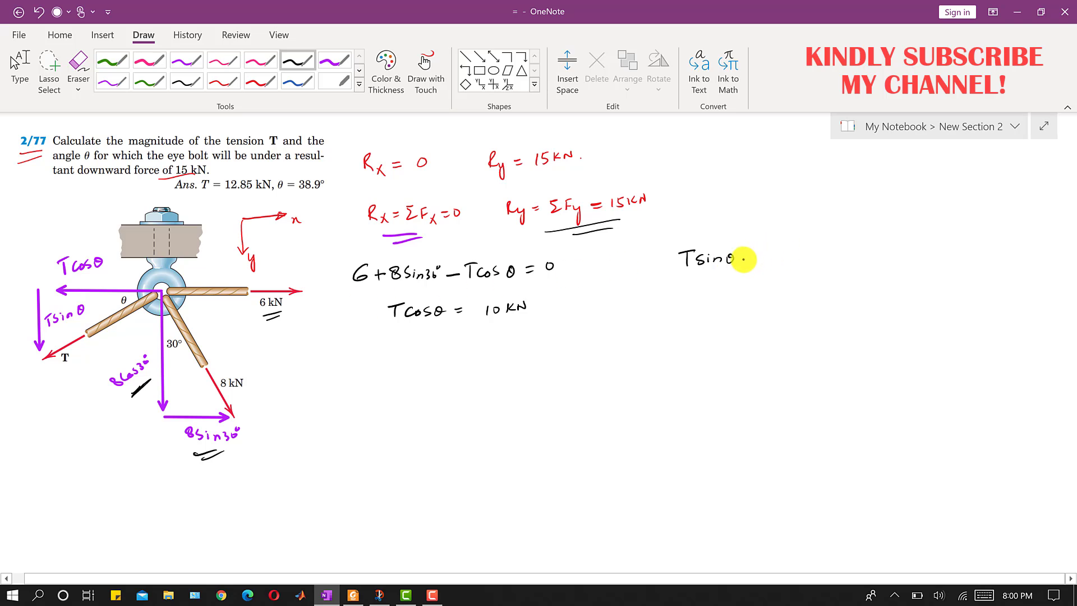
pyautogui.moveTo(748, 257); pyautogui.dragTo(755, 259)
pyautogui.moveTo(748, 252)
pyautogui.mouseDown()
pyautogui.moveTo(748, 265)
pyautogui.moveTo(768, 251)
pyautogui.moveTo(829, 245)
pyautogui.mouseUp()
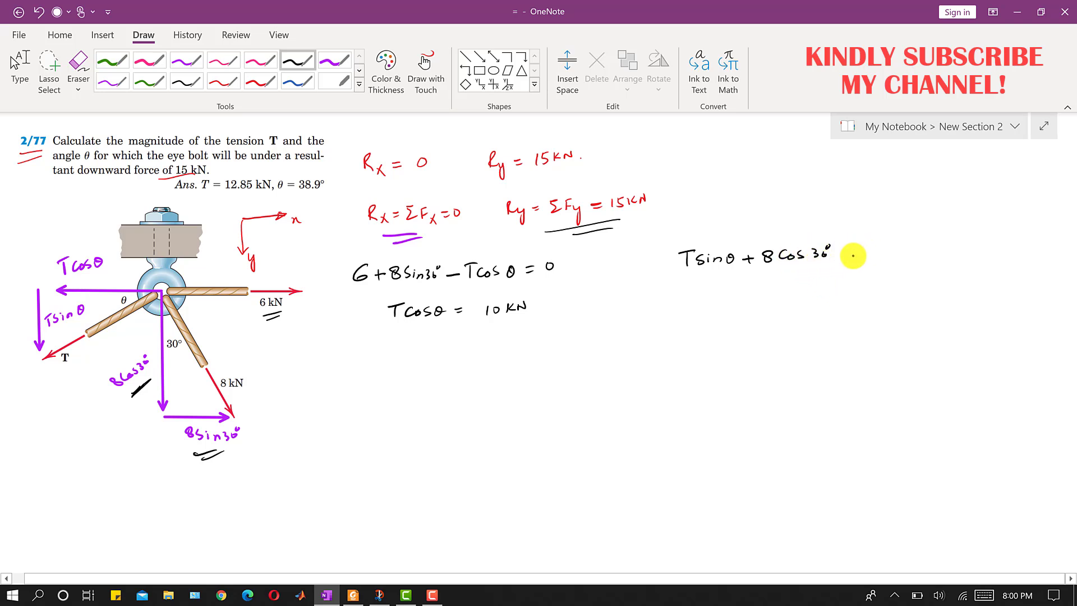
pyautogui.moveTo(845, 252); pyautogui.dragTo(853, 251)
pyautogui.moveTo(845, 257); pyautogui.dragTo(868, 251)
pyautogui.moveTo(718, 285)
pyautogui.mouseDown()
pyautogui.moveTo(730, 283)
pyautogui.moveTo(726, 297)
pyautogui.moveTo(764, 293)
pyautogui.mouseUp()
pyautogui.moveTo(772, 287); pyautogui.dragTo(781, 290)
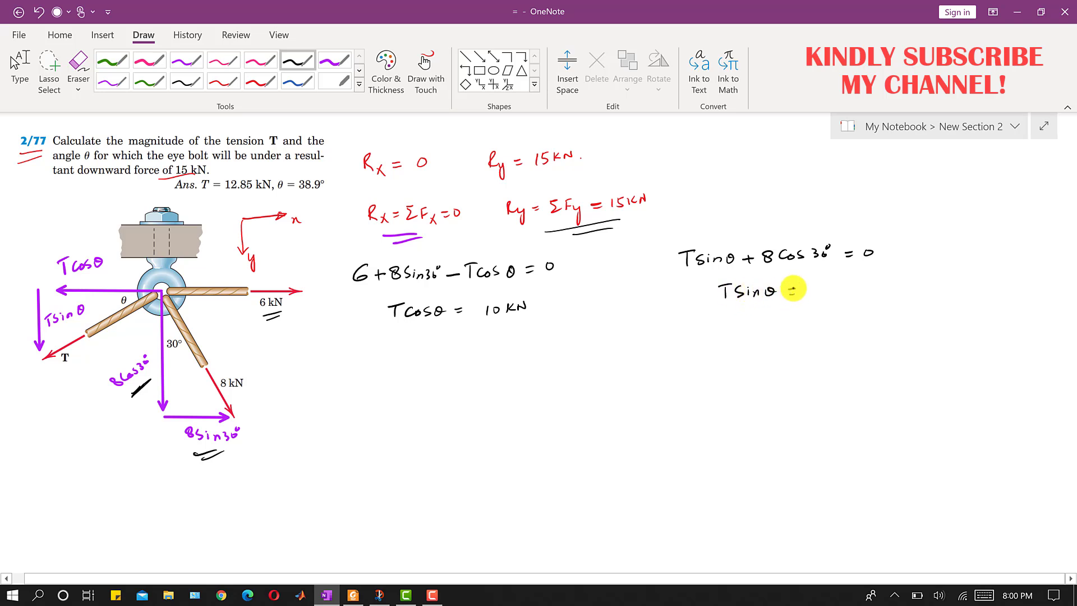
pyautogui.moveTo(832, 290); pyautogui.dragTo(842, 281)
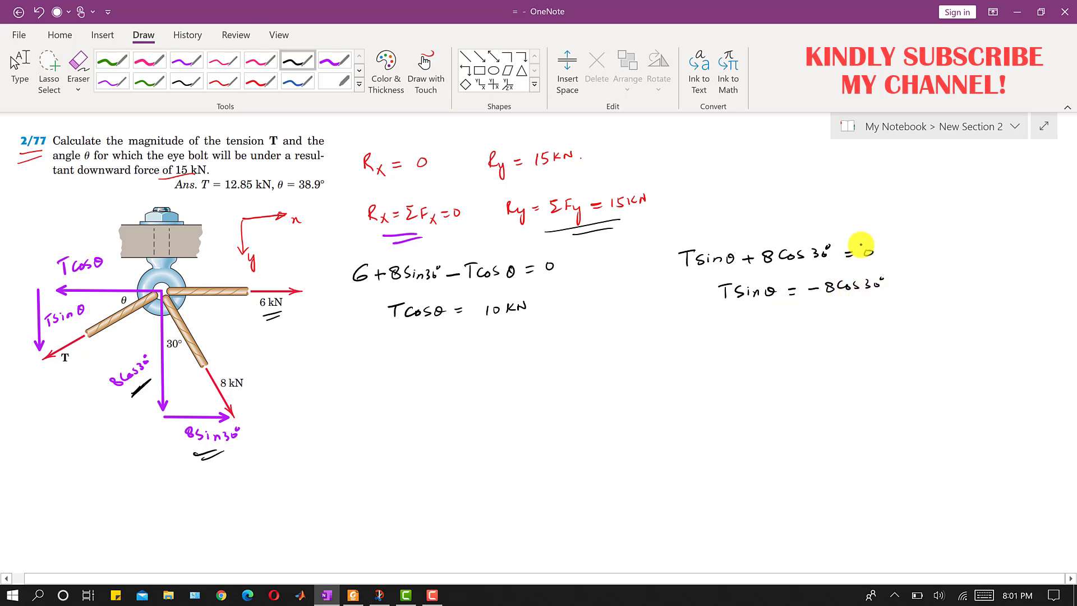
# - Erase the extra underline, circle 15 kN, and correct the equation's right side to 15 kN
pyautogui.hotkey('ctrl', 'shift', 'e')
pyautogui.click(617, 222)
pyautogui.moveTo(634, 183); pyautogui.dragTo(659, 191)
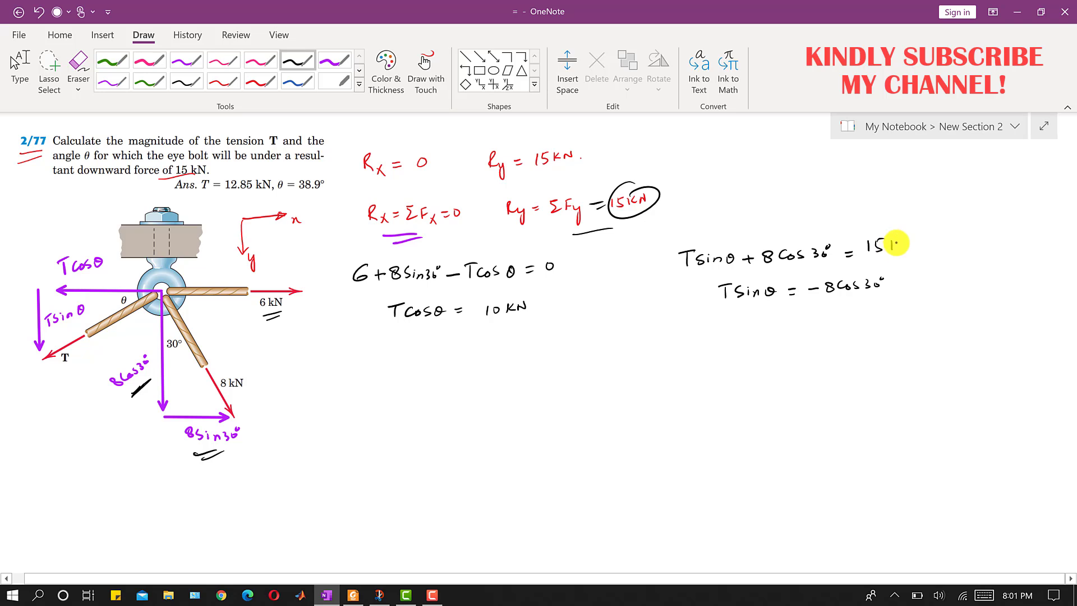
pyautogui.moveTo(909, 245); pyautogui.dragTo(913, 239)
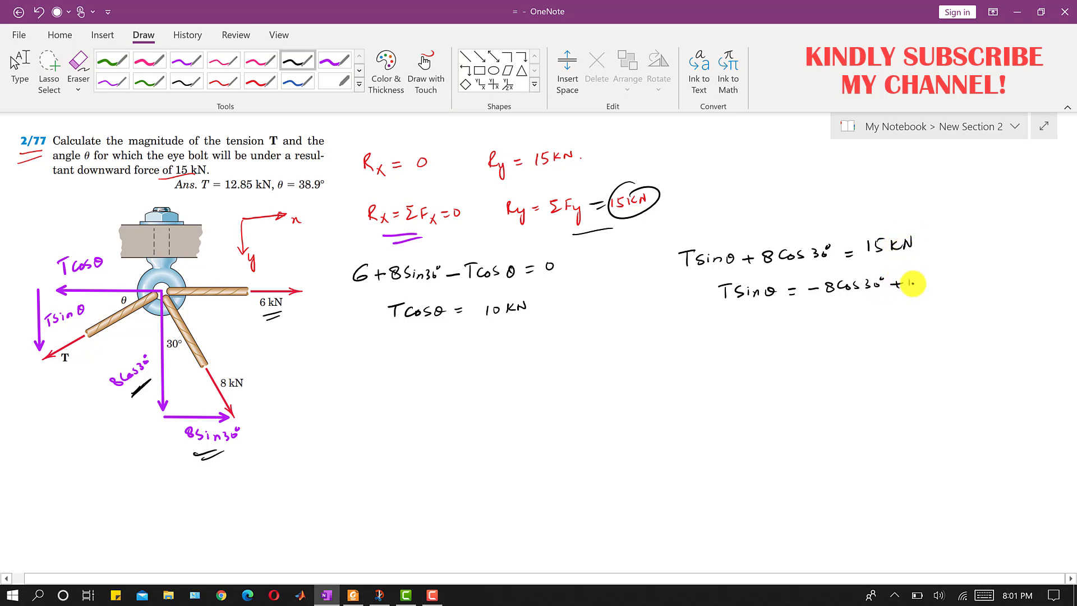
# - Solve the vertical balance to Tsinθ = 8.07 kN
pyautogui.moveTo(731, 324); pyautogui.dragTo(746, 321)
pyautogui.moveTo(737, 323)
pyautogui.mouseDown()
pyautogui.moveTo(737, 336)
pyautogui.moveTo(813, 324)
pyautogui.mouseUp()
pyautogui.moveTo(805, 331); pyautogui.dragTo(853, 318)
pyautogui.moveTo(860, 318)
pyautogui.mouseDown()
pyautogui.moveTo(864, 329)
pyautogui.moveTo(891, 323)
pyautogui.mouseUp()
pyautogui.moveTo(896, 324); pyautogui.dragTo(952, 309)
# - Label Tsinθ = 8.07 kN as (1) and Tcosθ = 10 kN as (2), and write Tsinθ/Tcosθ = 8.07/10
pyautogui.moveTo(955, 312); pyautogui.dragTo(955, 323)
pyautogui.moveTo(537, 312); pyautogui.dragTo(561, 317)
pyautogui.moveTo(561, 302)
pyautogui.mouseDown()
pyautogui.moveTo(572, 306)
pyautogui.moveTo(563, 303)
pyautogui.mouseUp()
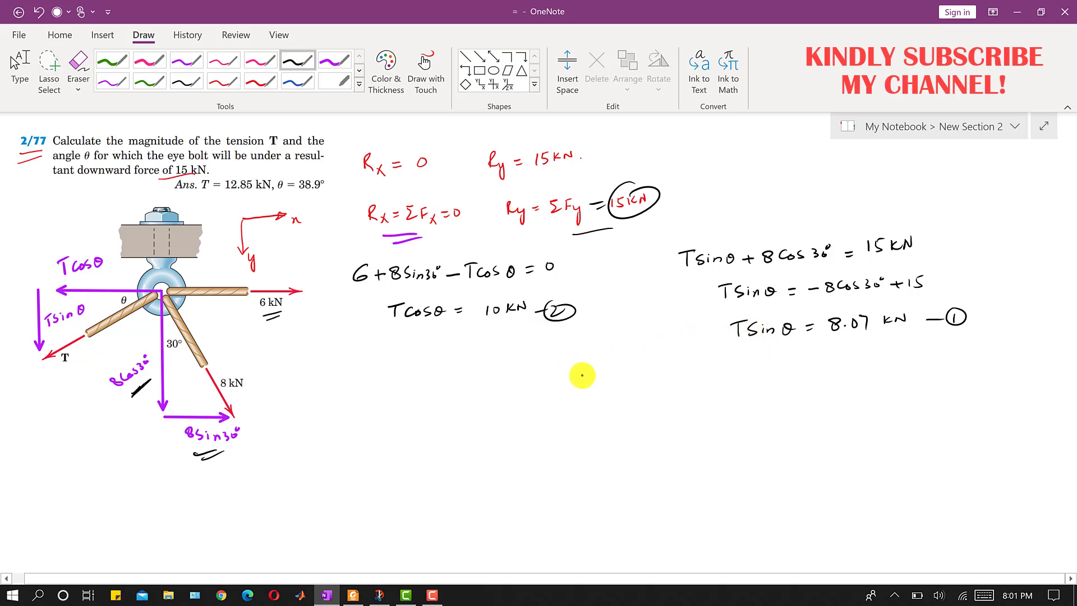
pyautogui.moveTo(523, 375); pyautogui.dragTo(541, 374)
pyautogui.moveTo(529, 374)
pyautogui.mouseDown()
pyautogui.moveTo(528, 390)
pyautogui.moveTo(572, 377)
pyautogui.moveTo(584, 396)
pyautogui.mouseUp()
pyautogui.moveTo(525, 421)
pyautogui.mouseDown()
pyautogui.moveTo(579, 419)
pyautogui.moveTo(609, 393)
pyautogui.moveTo(675, 371)
pyautogui.moveTo(688, 388)
pyautogui.moveTo(668, 413)
pyautogui.mouseUp()
# - Cancel the T terms and write tanθ = 8.07/10
pyautogui.moveTo(537, 365); pyautogui.dragTo(522, 434)
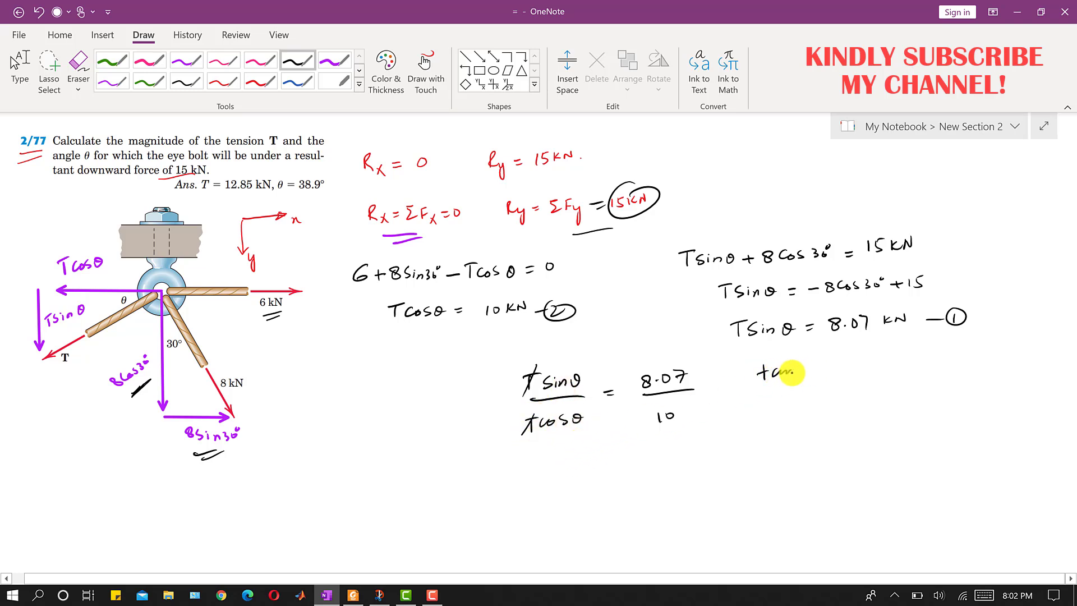
pyautogui.moveTo(819, 365)
pyautogui.mouseDown()
pyautogui.moveTo(912, 364)
pyautogui.moveTo(887, 393)
pyautogui.moveTo(896, 387)
pyautogui.mouseUp()
pyautogui.click(879, 364)
# - Write θ = tan⁻¹(8.07/10) on the next line
pyautogui.moveTo(802, 416); pyautogui.dragTo(800, 418)
pyautogui.moveTo(793, 425); pyautogui.dragTo(827, 419)
pyautogui.moveTo(817, 426); pyautogui.dragTo(853, 427)
pyautogui.moveTo(848, 418); pyautogui.dragTo(886, 419)
pyautogui.moveTo(884, 412); pyautogui.dragTo(886, 410)
pyautogui.moveTo(887, 408); pyautogui.dragTo(887, 414)
pyautogui.moveTo(904, 416); pyautogui.dragTo(899, 432)
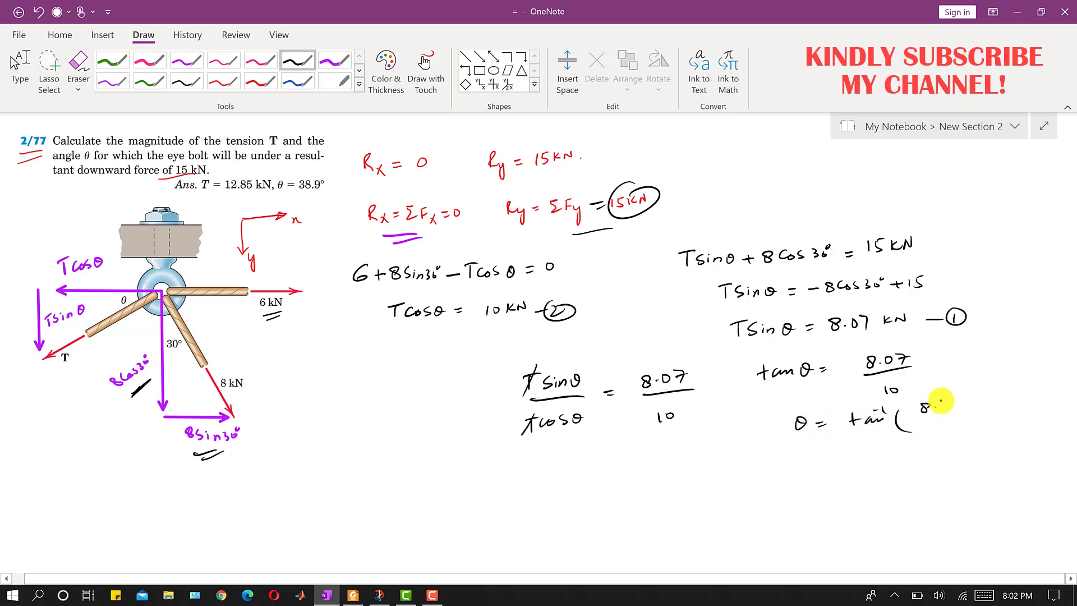
pyautogui.moveTo(944, 402); pyautogui.dragTo(948, 404)
pyautogui.moveTo(950, 403); pyautogui.dragTo(959, 415)
pyautogui.moveTo(944, 423)
pyautogui.mouseDown()
pyautogui.moveTo(945, 432)
pyautogui.moveTo(955, 425)
pyautogui.mouseUp()
pyautogui.moveTo(971, 405); pyautogui.dragTo(972, 432)
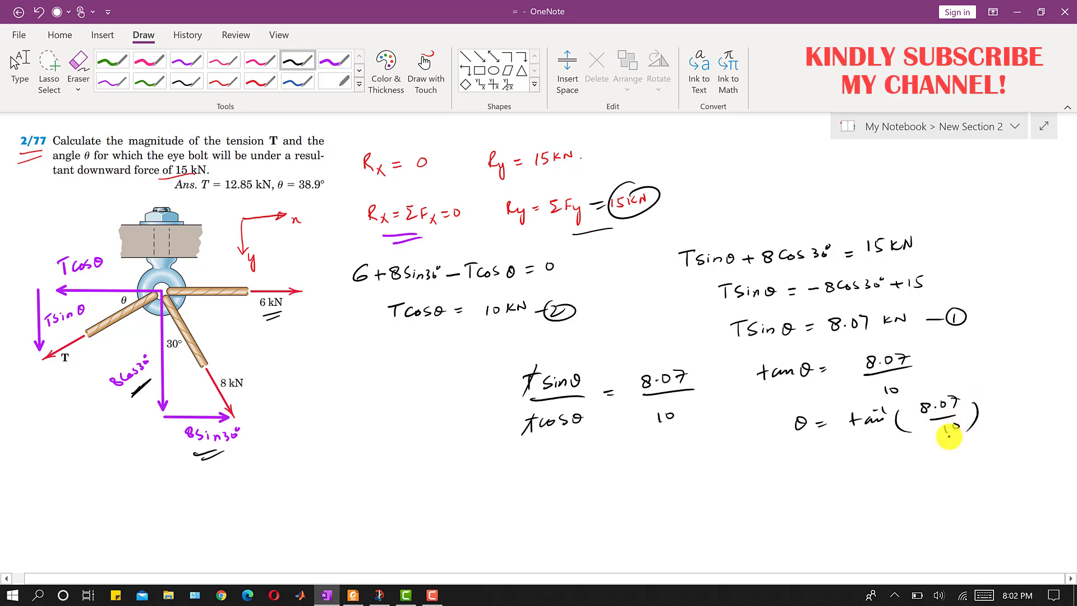
# - Write θ = 38.9°, box it, and underline the T label on the diagram
pyautogui.moveTo(841, 474); pyautogui.dragTo(851, 473)
pyautogui.moveTo(840, 478); pyautogui.dragTo(851, 478)
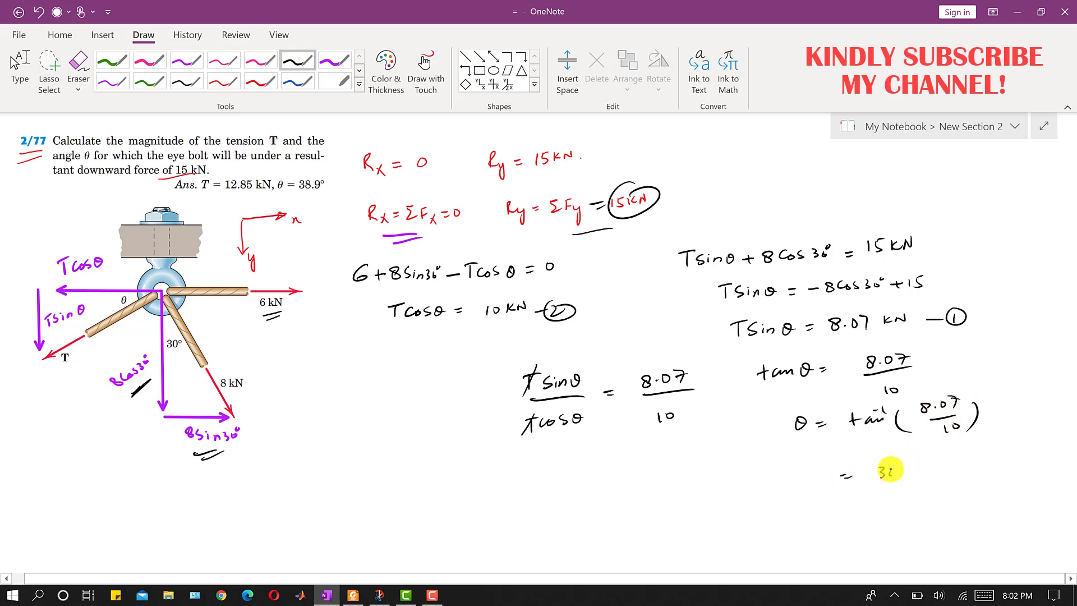
pyautogui.moveTo(917, 465); pyautogui.dragTo(911, 475)
pyautogui.moveTo(924, 461); pyautogui.dragTo(927, 462)
pyautogui.moveTo(834, 473)
pyautogui.mouseDown()
pyautogui.moveTo(805, 467)
pyautogui.moveTo(920, 449)
pyautogui.moveTo(933, 473)
pyautogui.mouseUp()
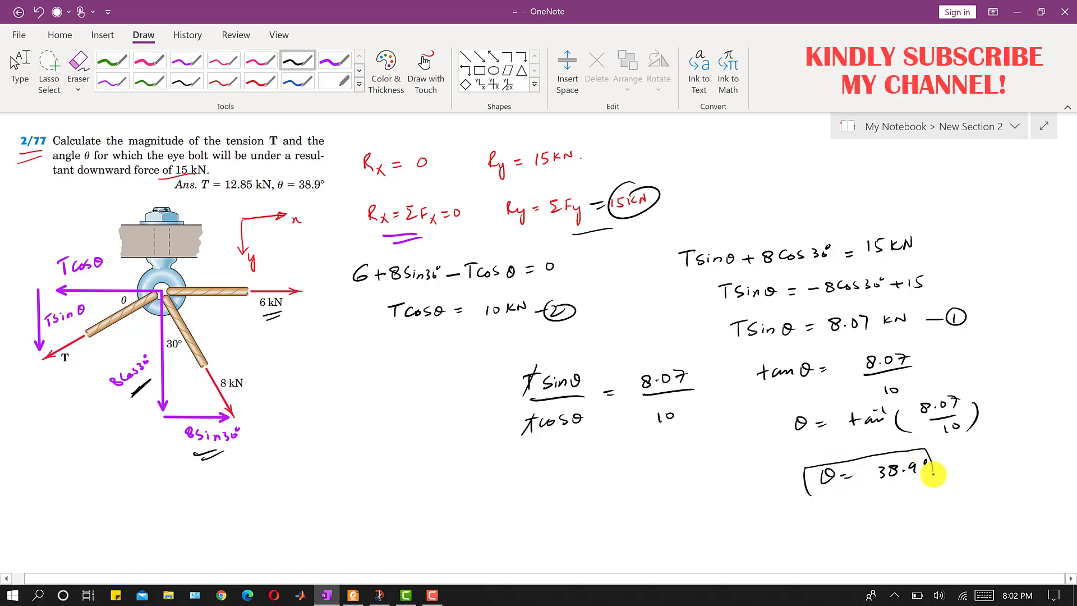
pyautogui.moveTo(806, 498); pyautogui.dragTo(935, 482)
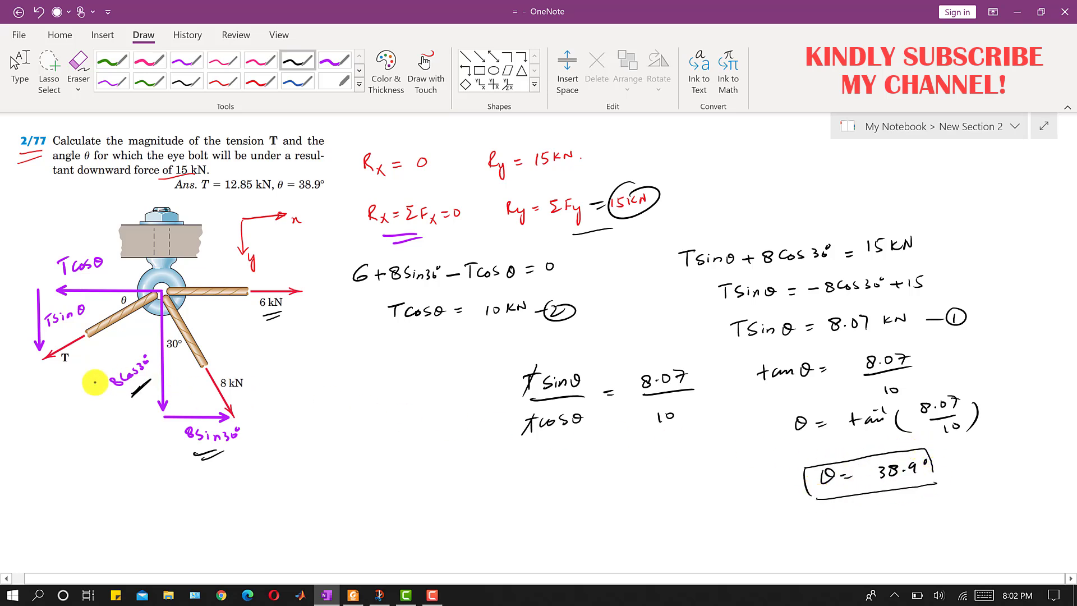
pyautogui.moveTo(62, 365); pyautogui.dragTo(71, 370)
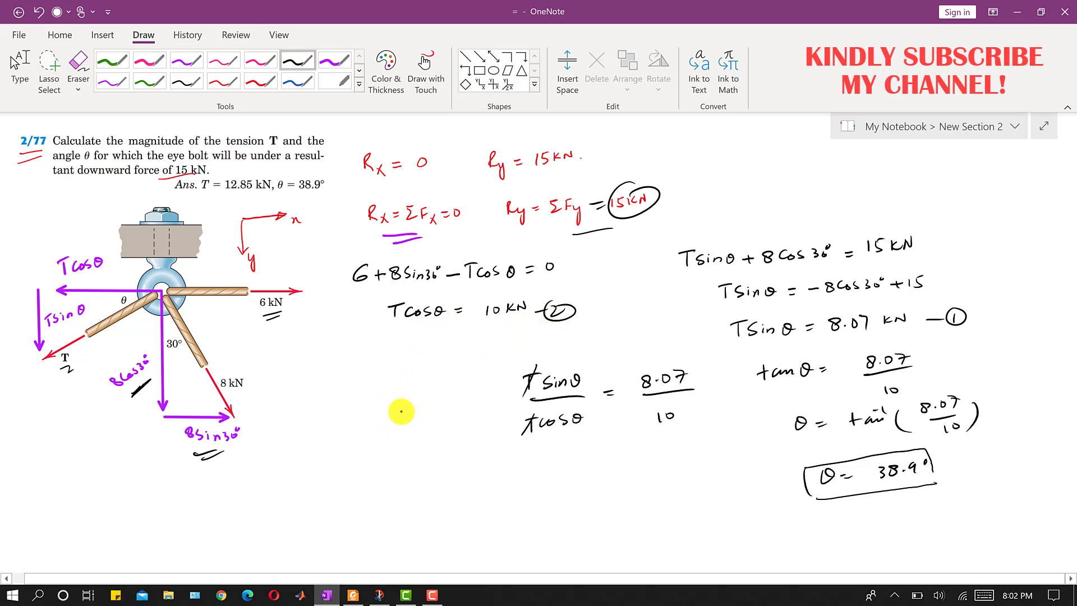
# - Draw an arrow down from Tcosθ = 10 kN and write T = 10/cosθ
pyautogui.moveTo(359, 467); pyautogui.dragTo(378, 466)
pyautogui.moveTo(368, 467); pyautogui.dragTo(369, 481)
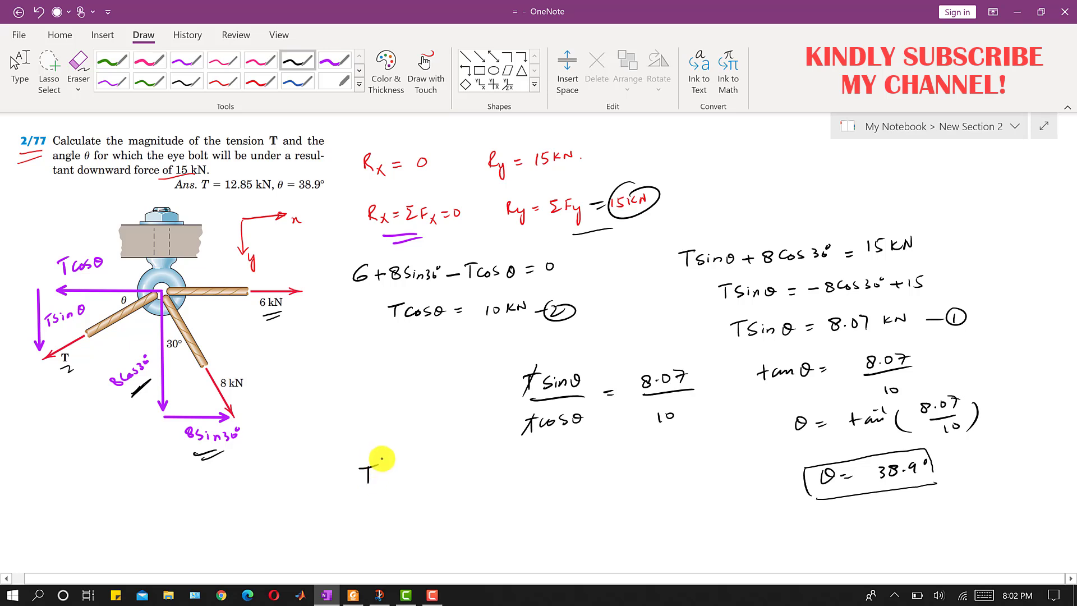
pyautogui.moveTo(422, 341)
pyautogui.mouseDown()
pyautogui.moveTo(383, 426)
pyautogui.moveTo(395, 429)
pyautogui.mouseUp()
pyautogui.moveTo(385, 474); pyautogui.dragTo(394, 472)
pyautogui.moveTo(386, 480)
pyautogui.mouseDown()
pyautogui.moveTo(446, 462)
pyautogui.moveTo(479, 474)
pyautogui.moveTo(483, 502)
pyautogui.mouseUp()
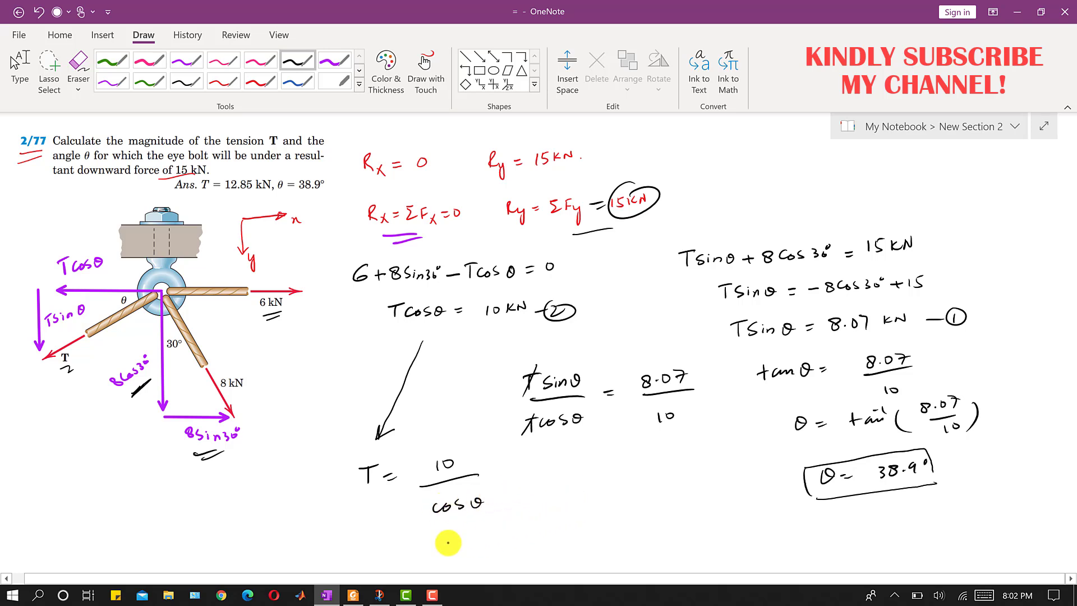
# - Write T = 10/cos38.9° = 12.85 kN below the diagram and box the result
pyautogui.moveTo(116, 503)
pyautogui.mouseDown()
pyautogui.moveTo(132, 501)
pyautogui.moveTo(125, 520)
pyautogui.moveTo(147, 509)
pyautogui.mouseUp()
pyautogui.moveTo(139, 517)
pyautogui.mouseDown()
pyautogui.moveTo(233, 494)
pyautogui.moveTo(198, 536)
pyautogui.mouseUp()
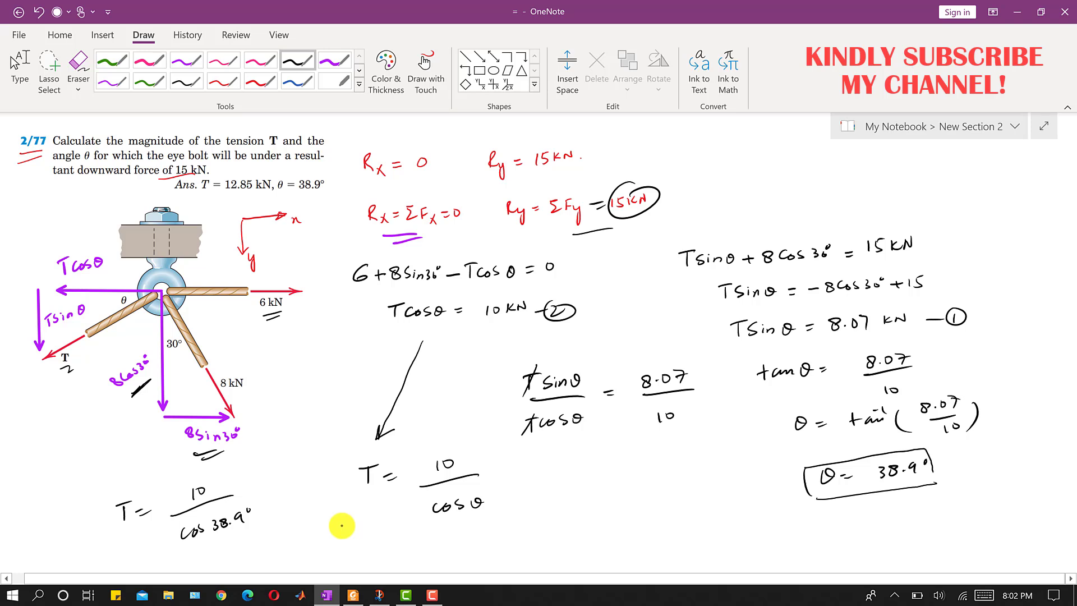
pyautogui.moveTo(259, 544); pyautogui.dragTo(286, 545)
pyautogui.moveTo(277, 553); pyautogui.dragTo(335, 548)
pyautogui.moveTo(339, 534); pyautogui.dragTo(348, 532)
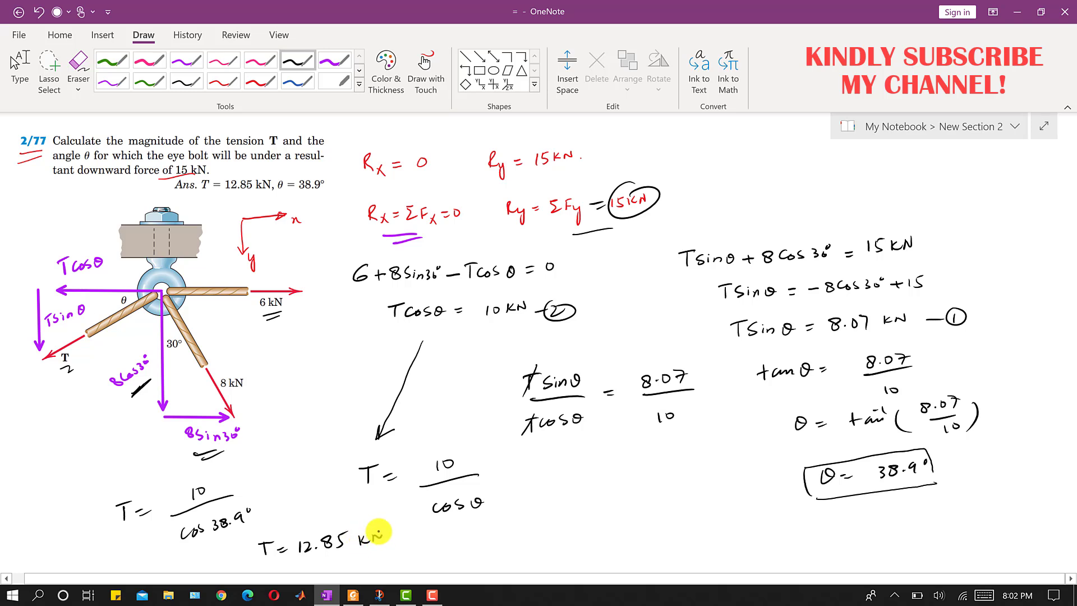
pyautogui.moveTo(300, 562)
pyautogui.mouseDown()
pyautogui.moveTo(399, 552)
pyautogui.moveTo(394, 542)
pyautogui.mouseUp()
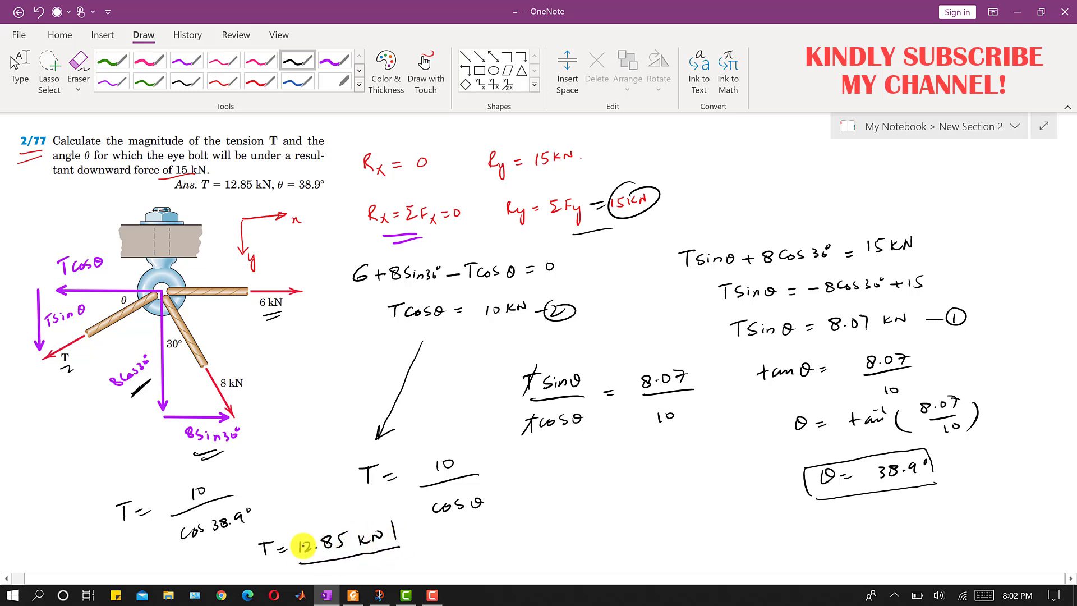
pyautogui.moveTo(251, 536); pyautogui.dragTo(254, 558)
pyautogui.moveTo(249, 536); pyautogui.dragTo(369, 510)
pyautogui.moveTo(267, 566); pyautogui.dragTo(300, 561)
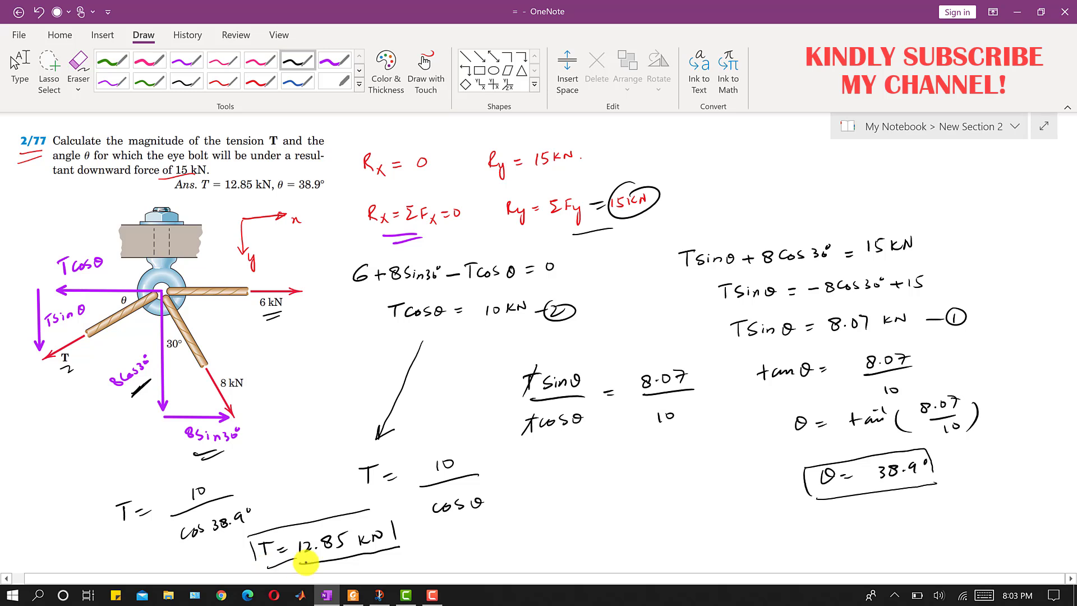